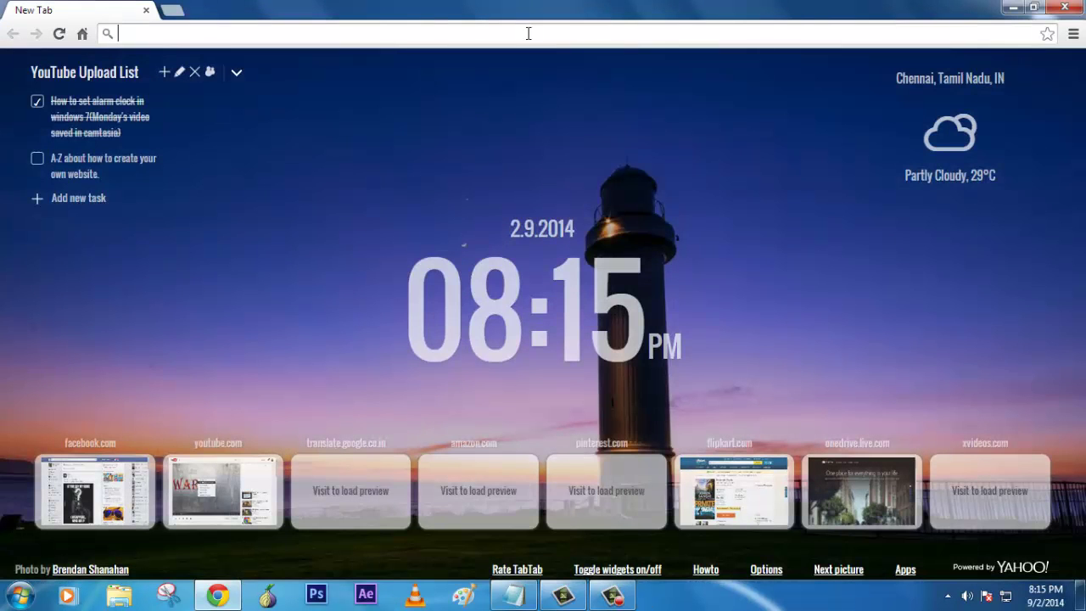
# - Open the flags page at chrome://flags/#enable-offline-load-stale-cache
pyautogui.click(519, 28)
pyautogui.rightClick(372, 34)
pyautogui.click(438, 108)
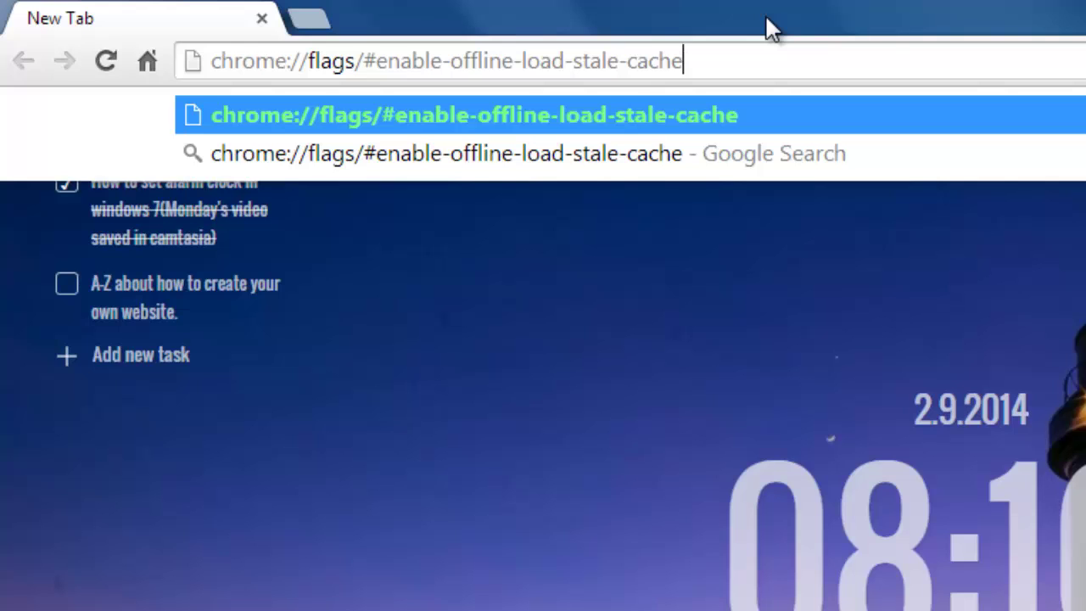
pyautogui.press('Return')
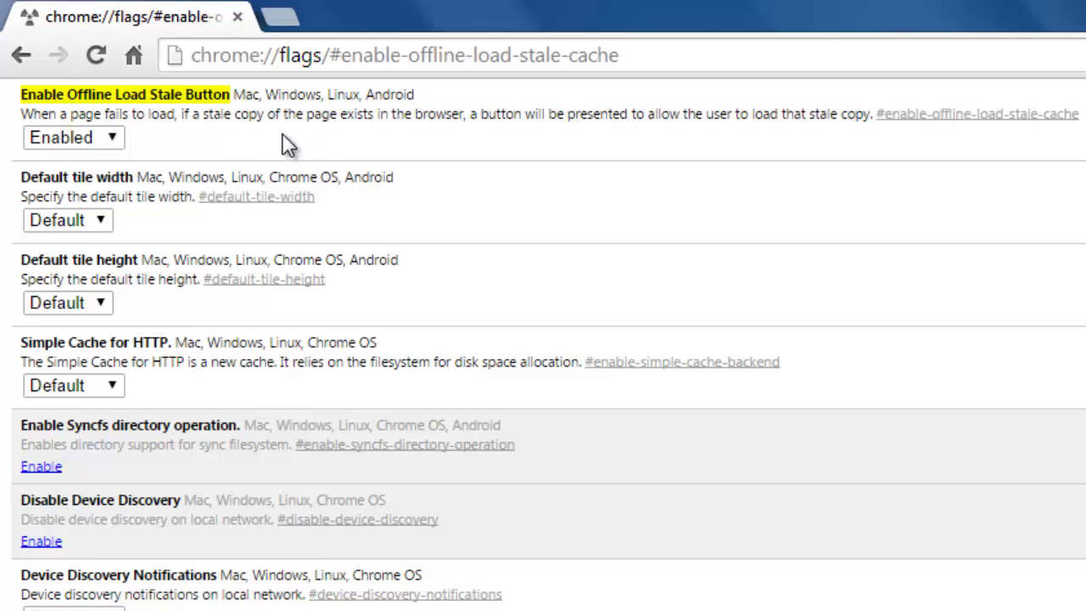
# - Set the Enable Offline Load Stale Button flag to Enabled and relaunch the browser
pyautogui.click(101, 140)
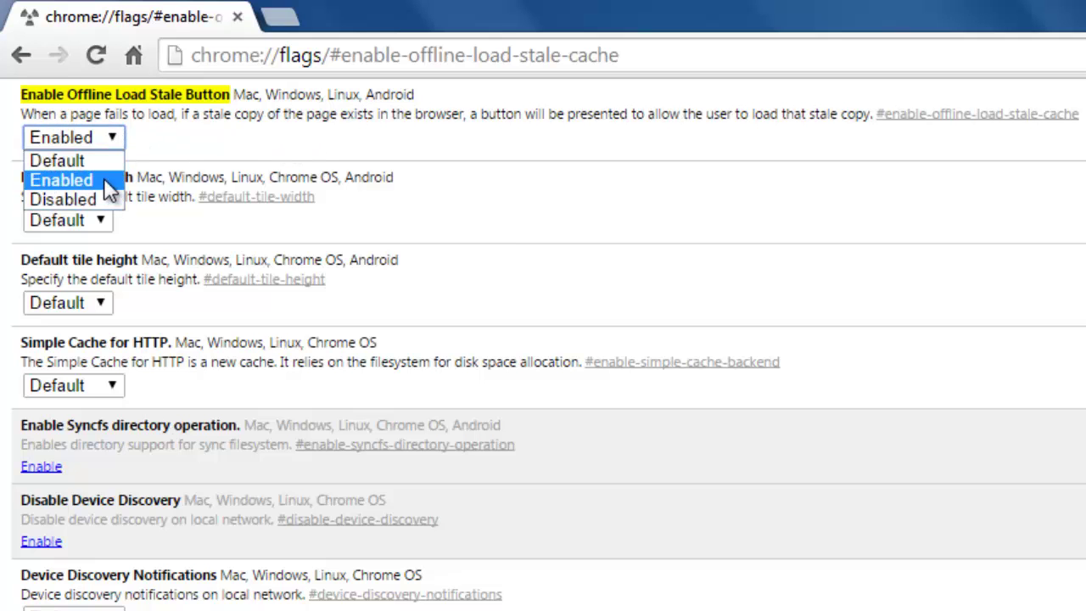
pyautogui.click(109, 189)
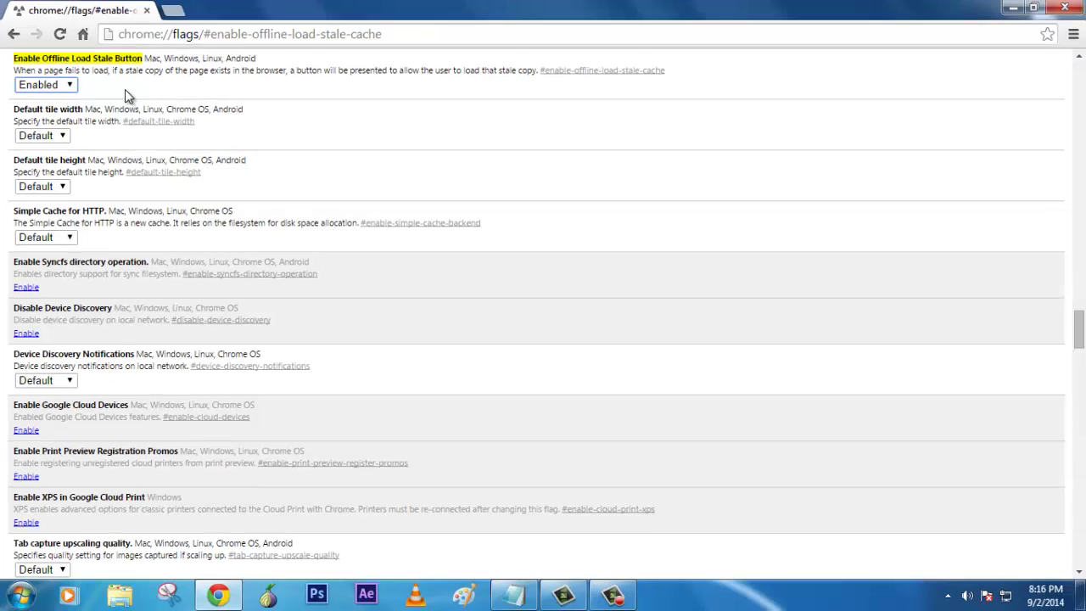
pyautogui.click(70, 92)
pyautogui.click(68, 99)
pyautogui.click(69, 88)
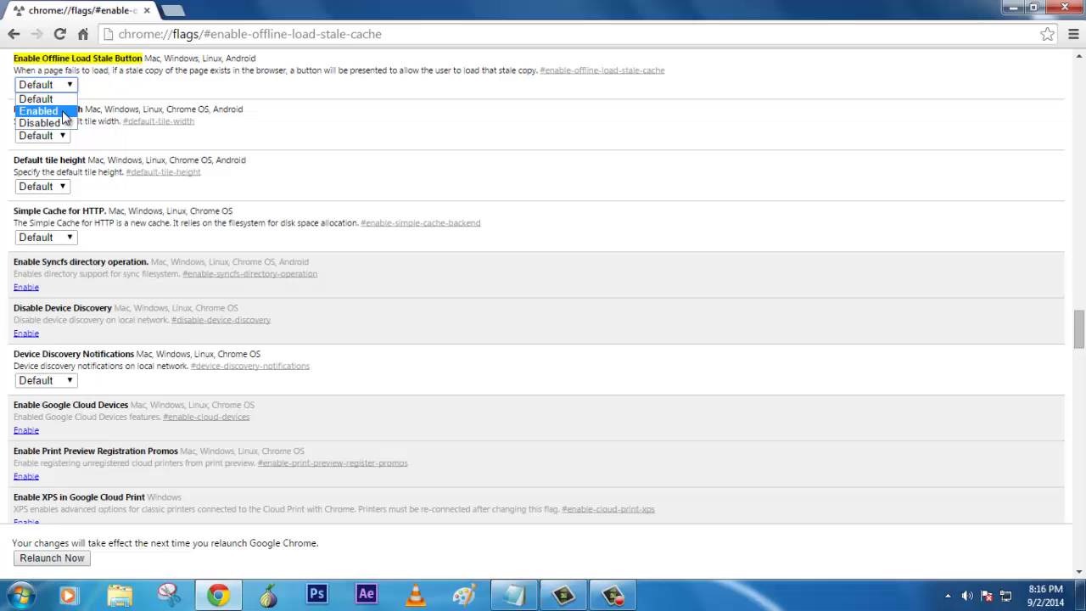
pyautogui.click(62, 111)
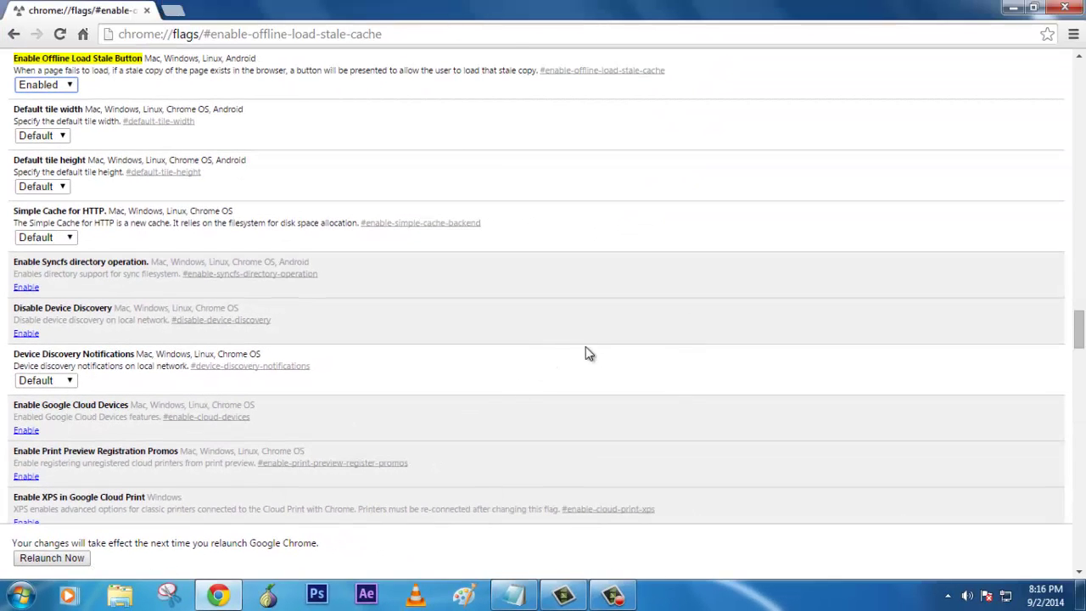
pyautogui.scroll(1, 590, 354)
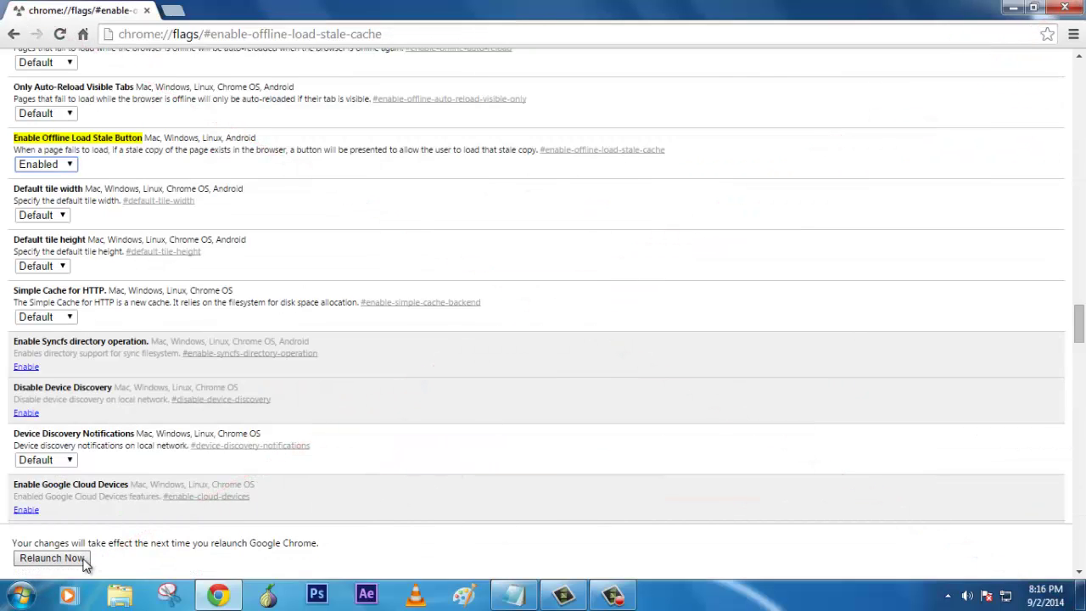
pyautogui.click(52, 558)
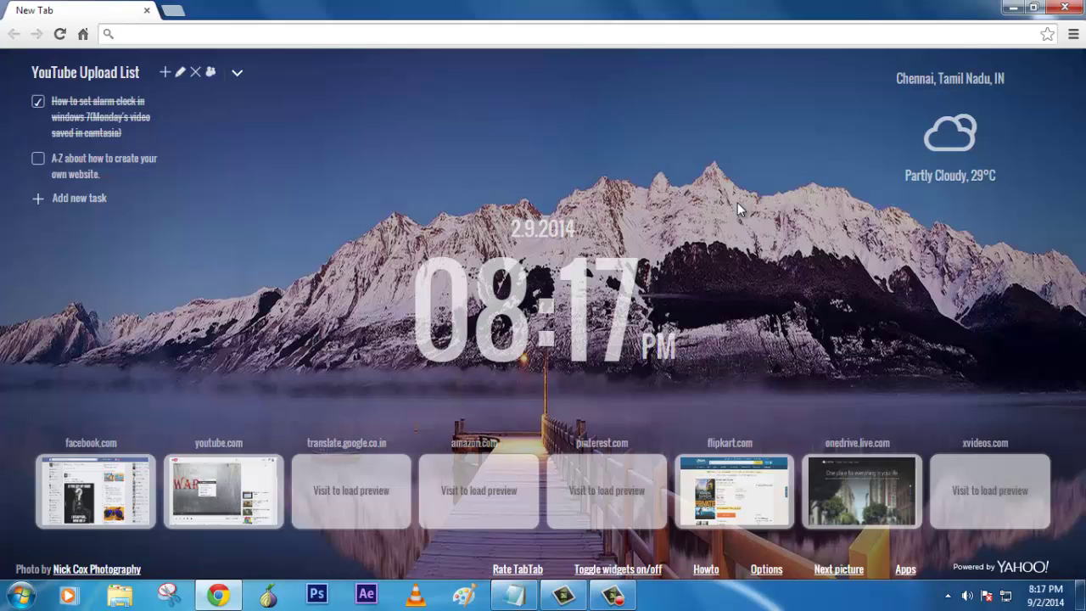
# - Open the HowDescribe article "How To Use Google Chrome In Offline Mode" from the browsing history
pyautogui.click(649, 35)
pyautogui.click(1074, 33)
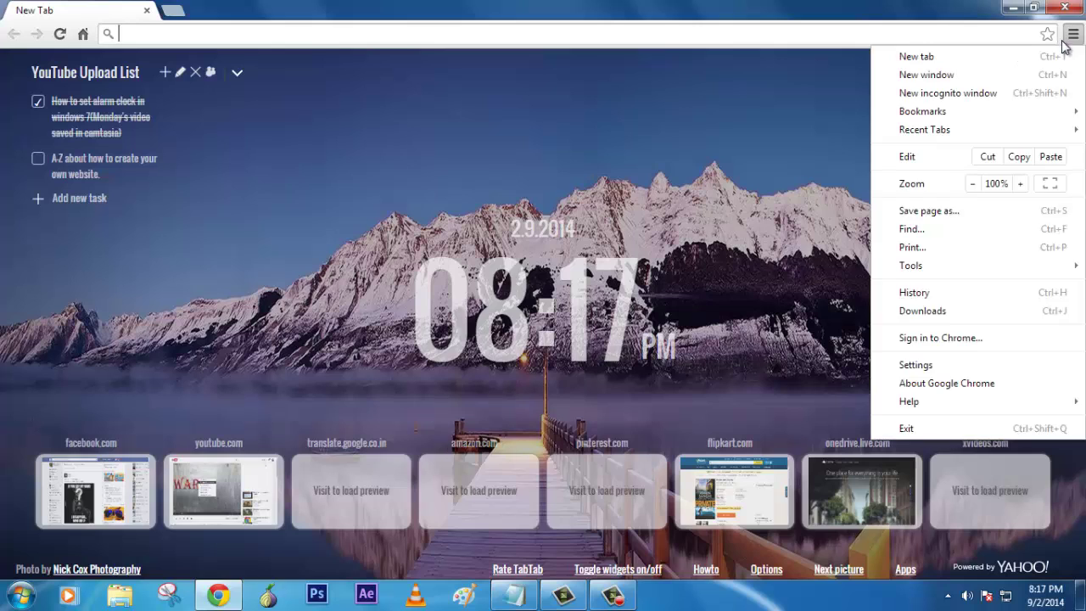
pyautogui.click(980, 302)
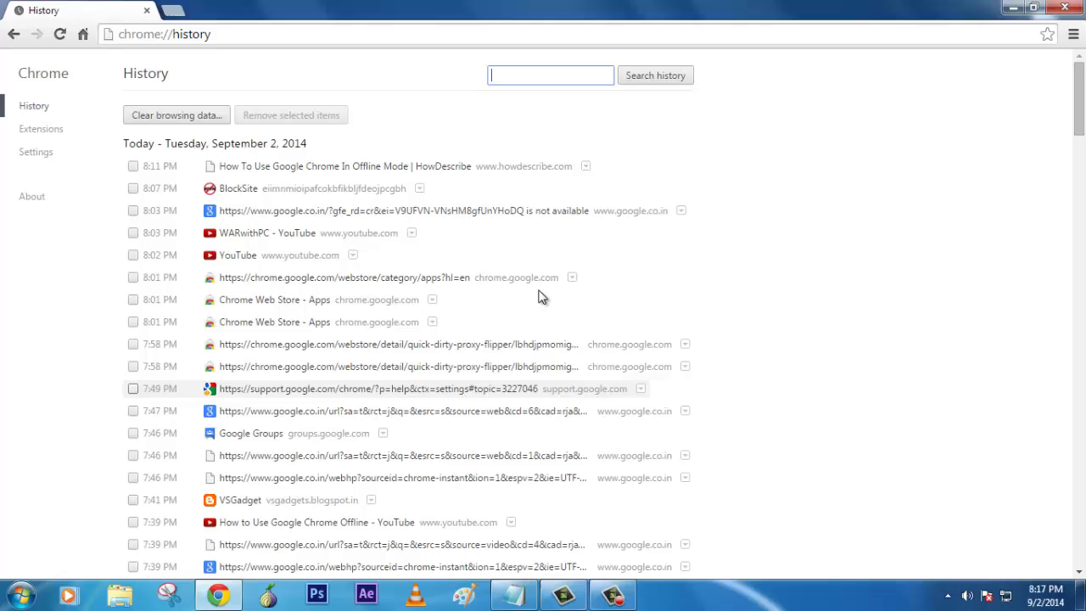
pyautogui.click(382, 168)
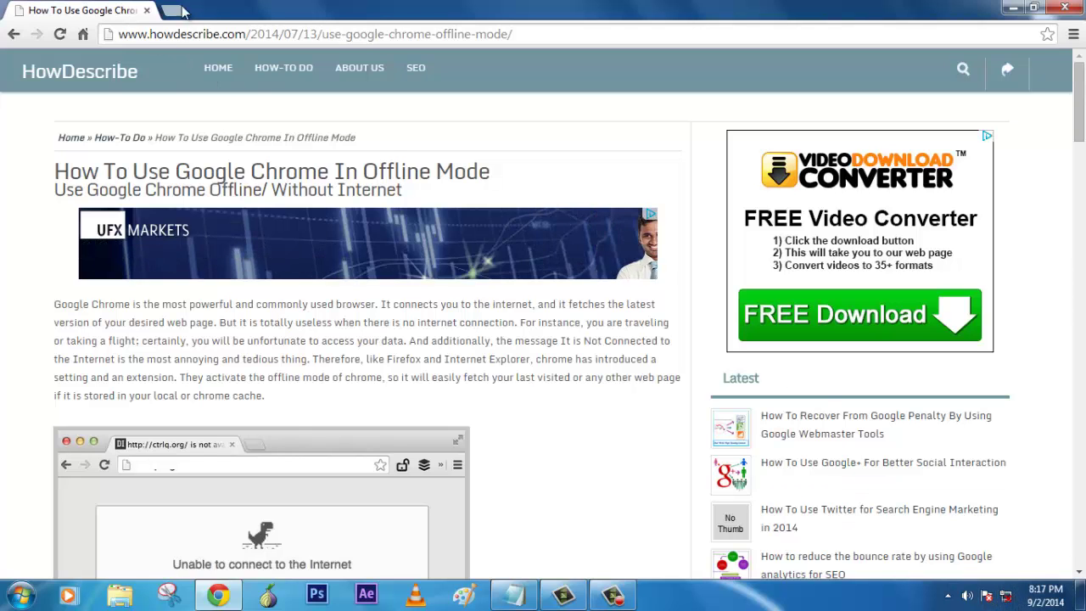
# - Close the article's tab, reopen the same HowDescribe article from the browsing history and show its saved copy
pyautogui.click(146, 11)
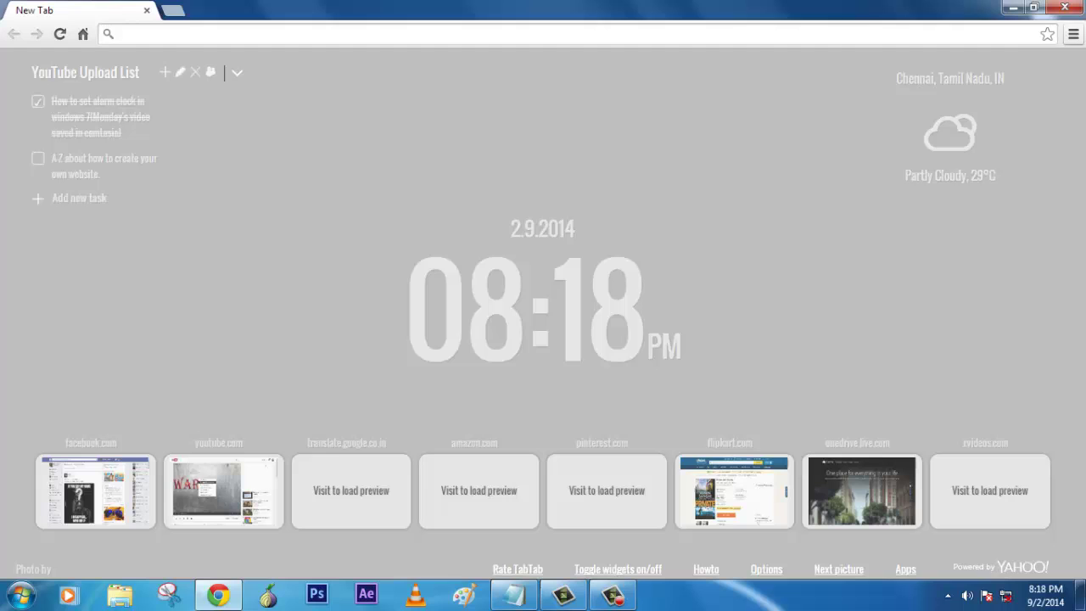
pyautogui.click(1074, 34)
pyautogui.click(1006, 294)
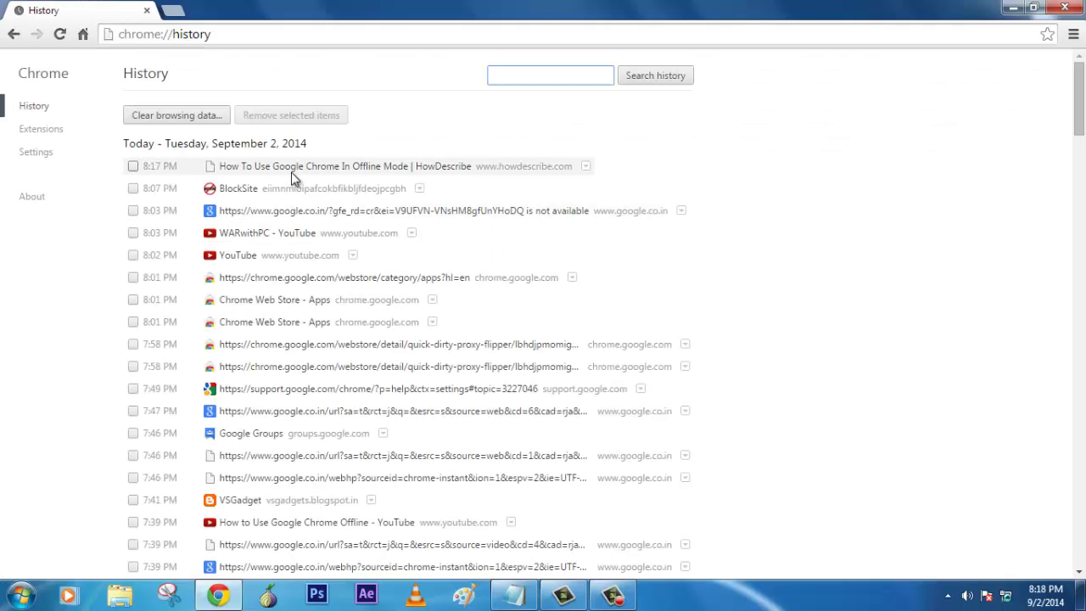
pyautogui.click(299, 175)
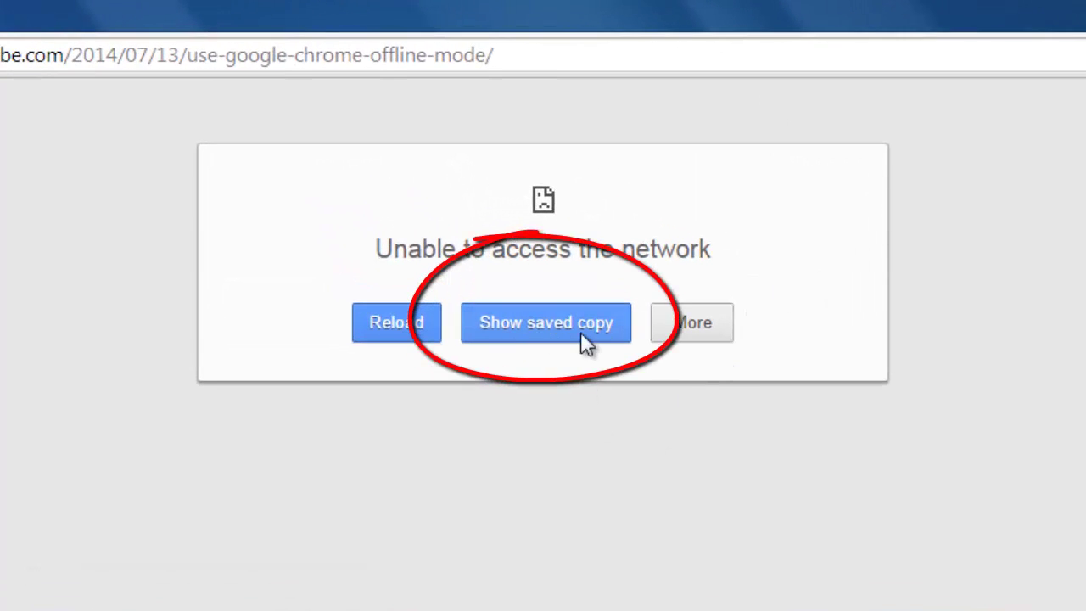
pyautogui.click(537, 338)
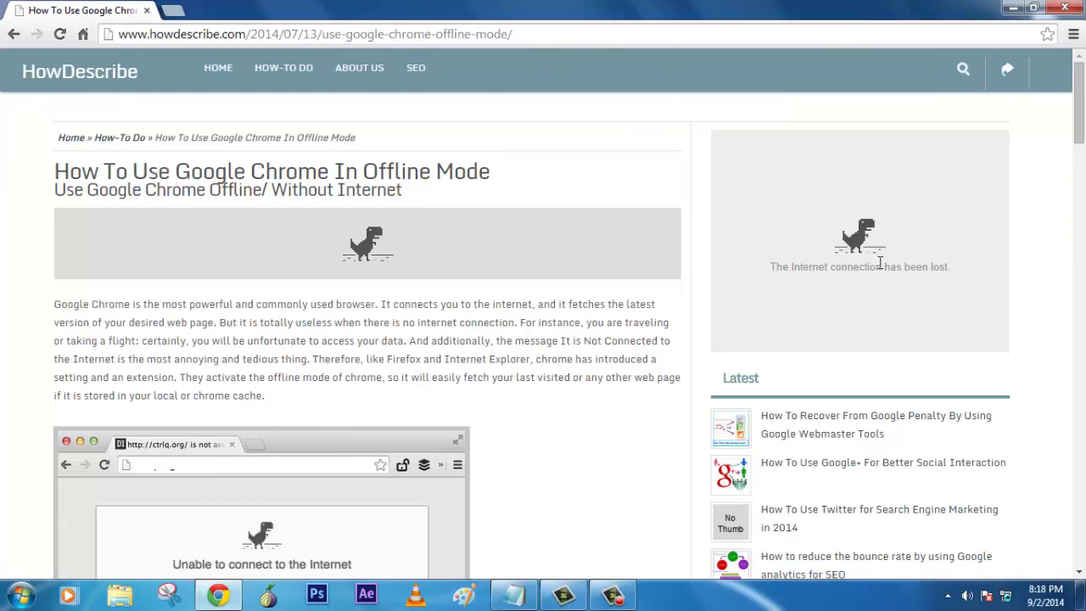
# - Examine the saved copy of the article from its introduction down to the comment form, and minimize the browser
pyautogui.scroll(-1, 413, 294)
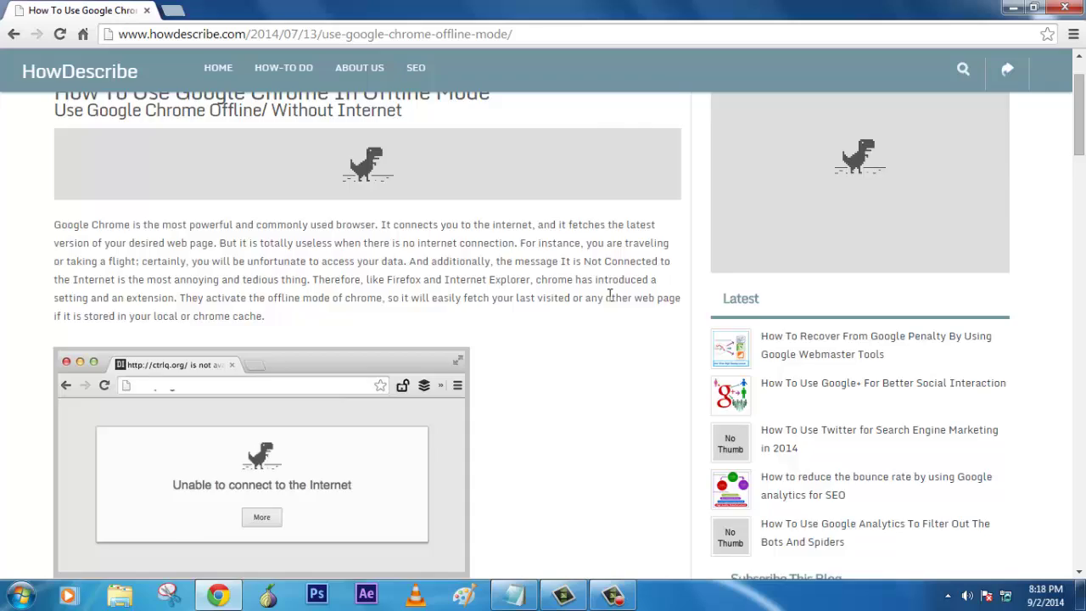
pyautogui.scroll(-20, 609, 295)
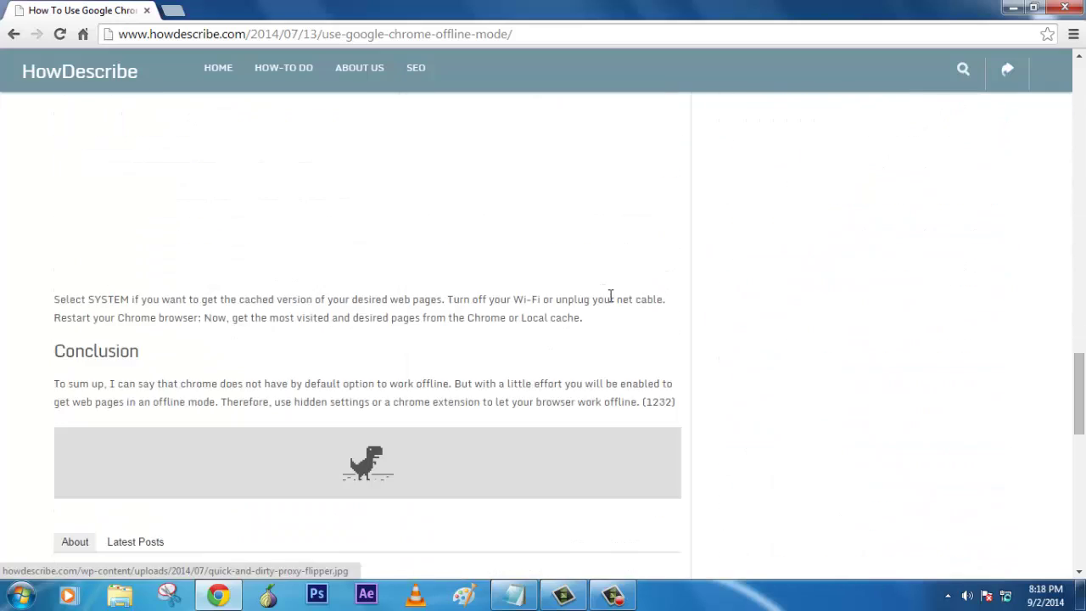
pyautogui.scroll(-10, 609, 296)
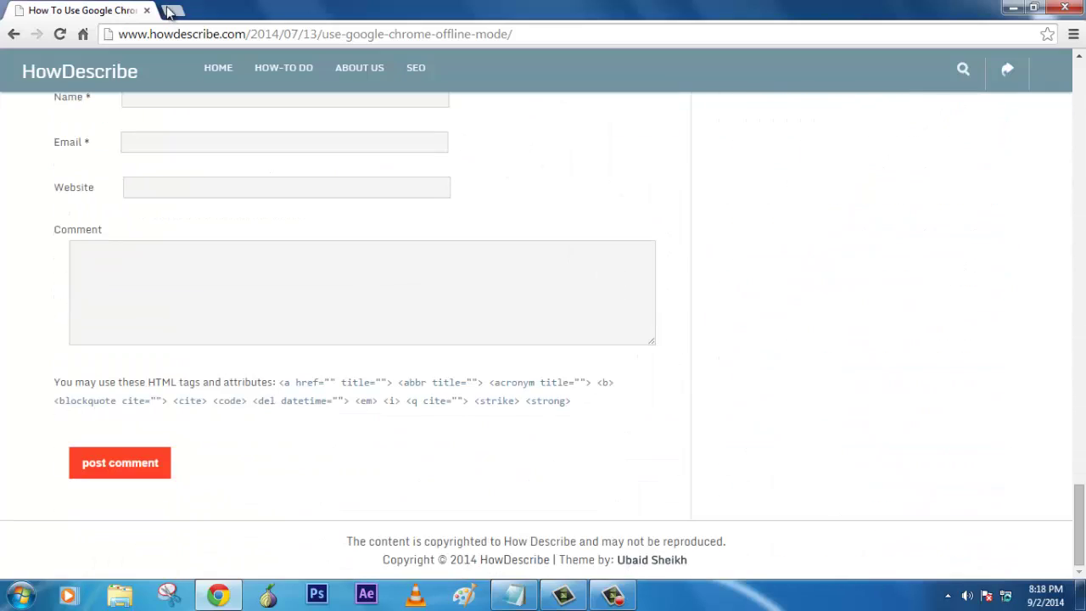
pyautogui.middleClick(170, 10)
pyautogui.scroll(3, 606, 247)
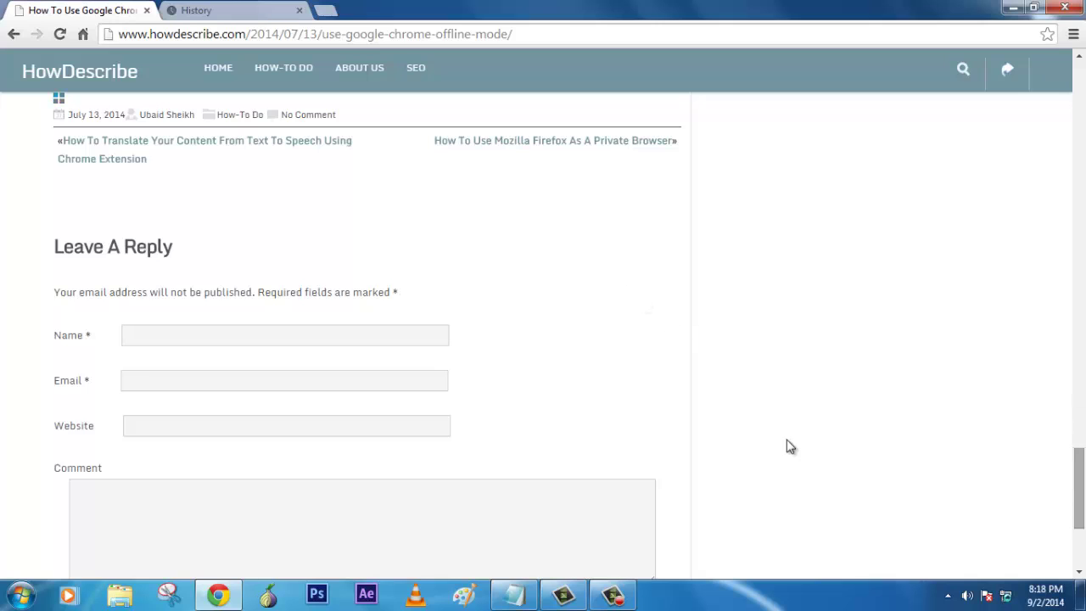
pyautogui.scroll(2, 789, 447)
pyautogui.moveTo(1079, 463); pyautogui.dragTo(1079, 110)
pyautogui.scroll(2, 562, 300)
pyautogui.scroll(-2, 497, 356)
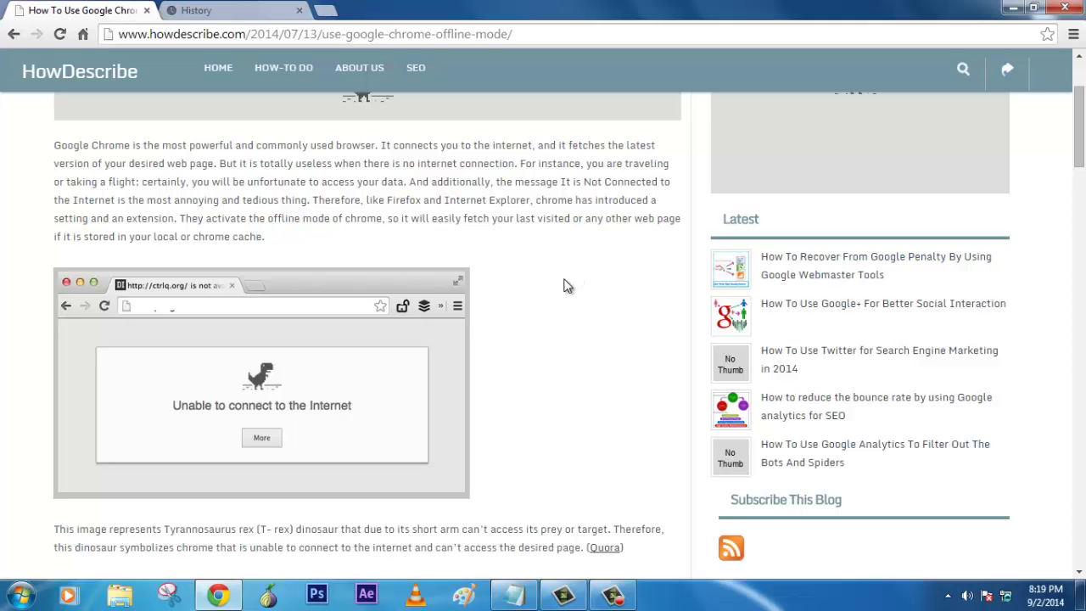
pyautogui.click(1013, 8)
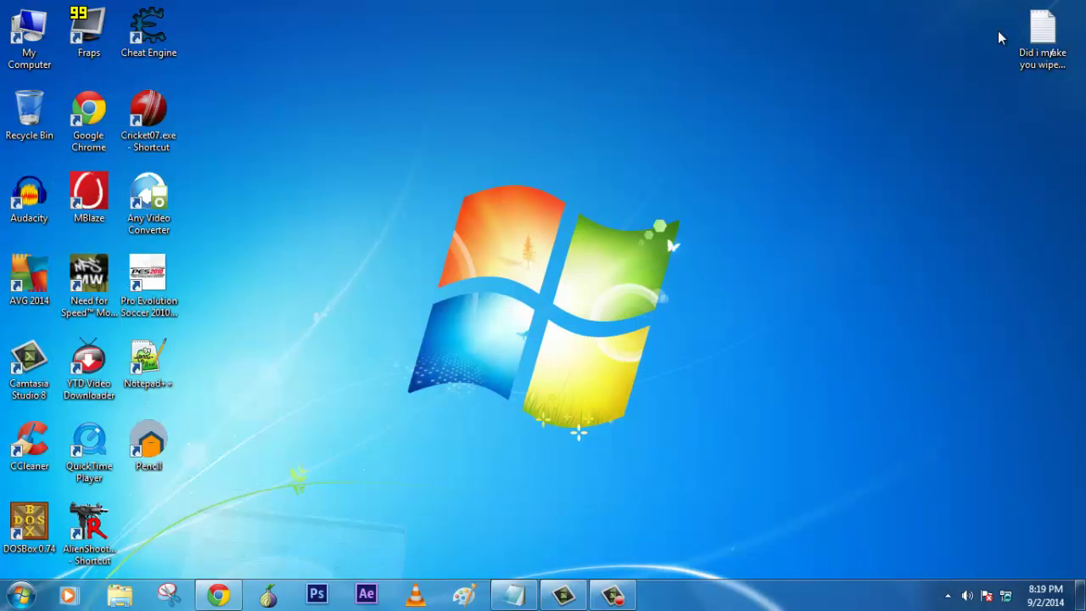